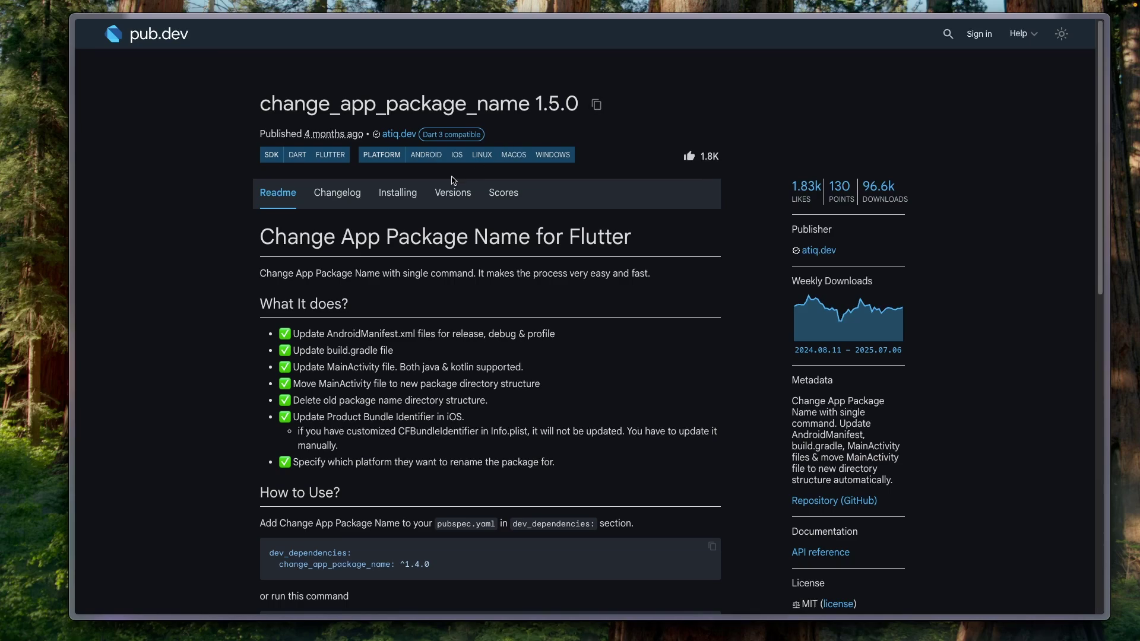
- Show the Installing instructions for change_app_package_name on its pub.dev page
left_click(398, 193)
scroll(444, 249, "down", 3)
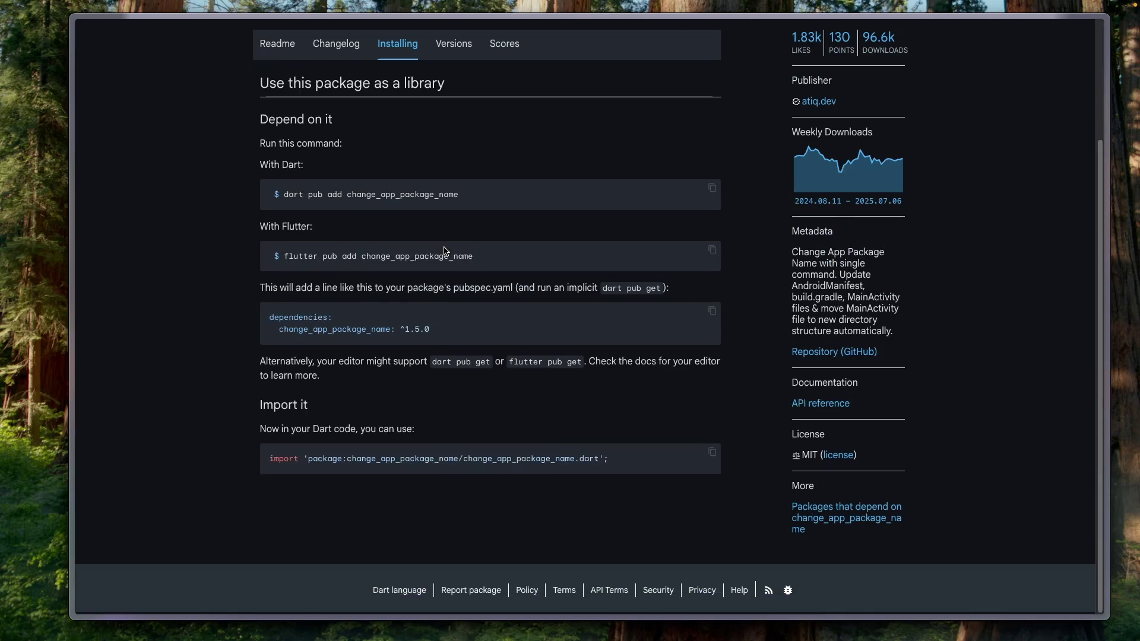
left_click_drag(279, 328, 451, 329)
key("super+c")
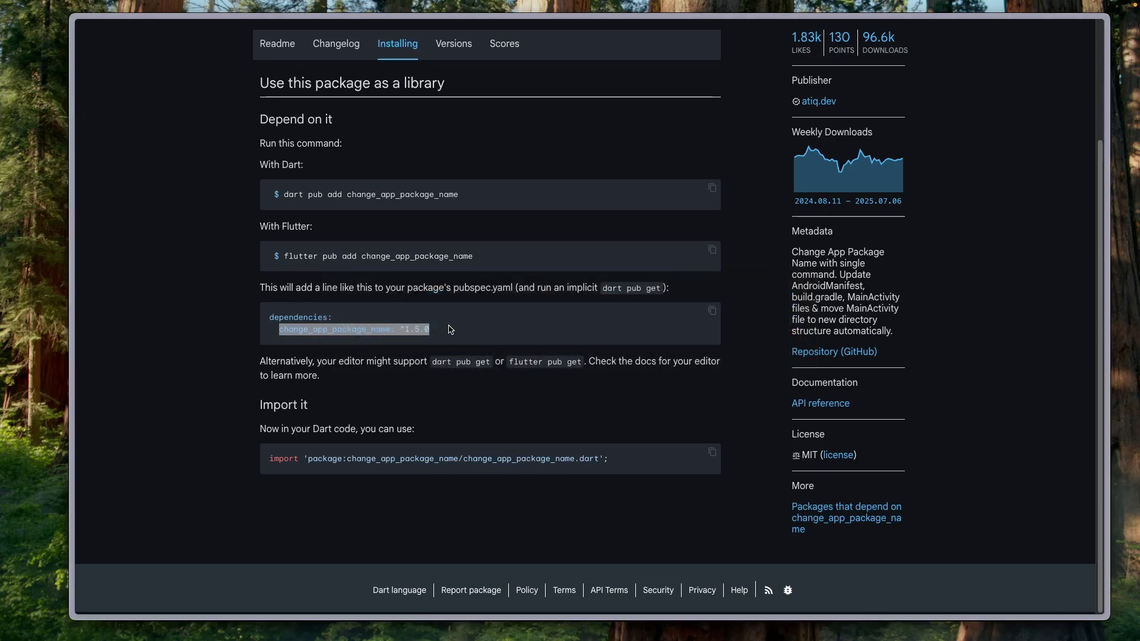
- Add 'change_app_package_name: ^1.5.0' below flutter_lints in pubspec.yaml, save, and show the terminal
key("super+Tab")
scroll(462, 316, "down", 2)
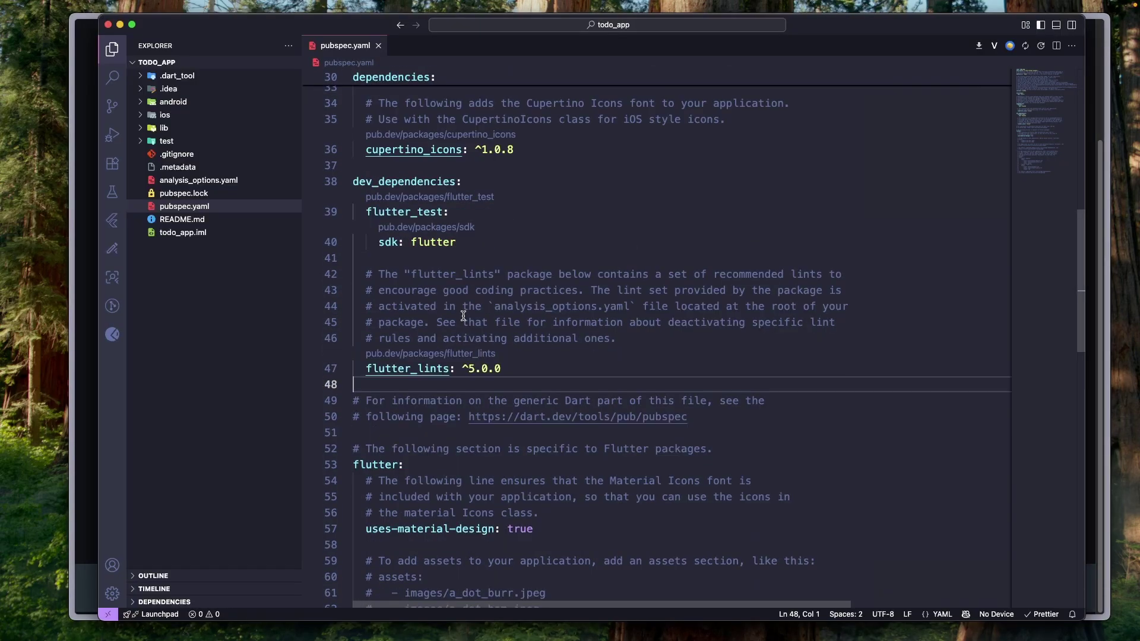
left_click(525, 368)
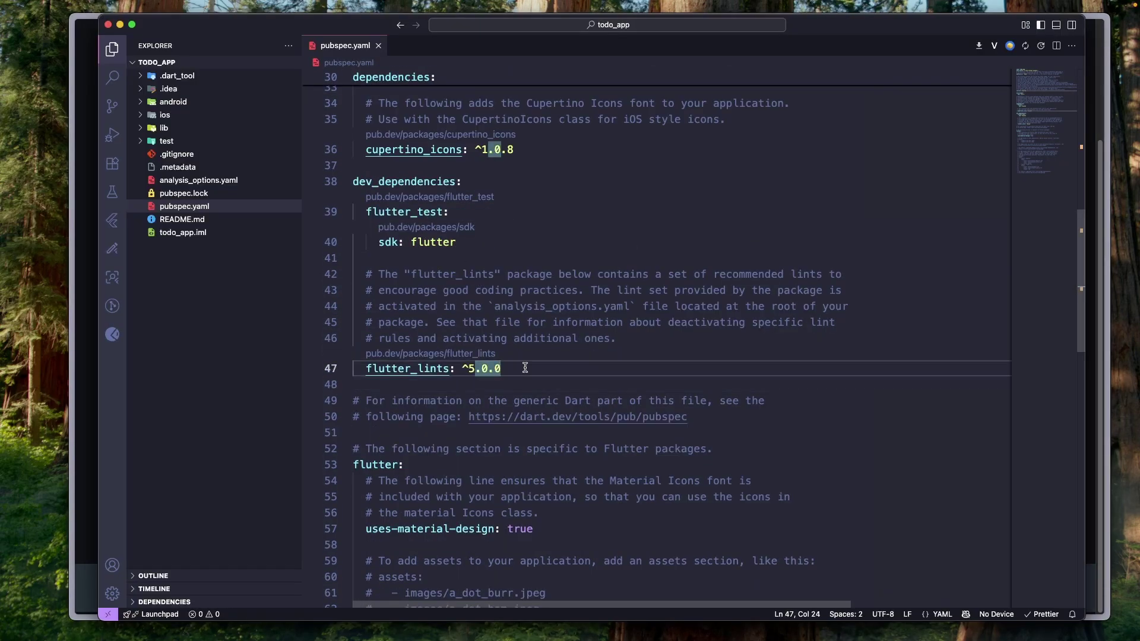
key("Return")
key("super+v")
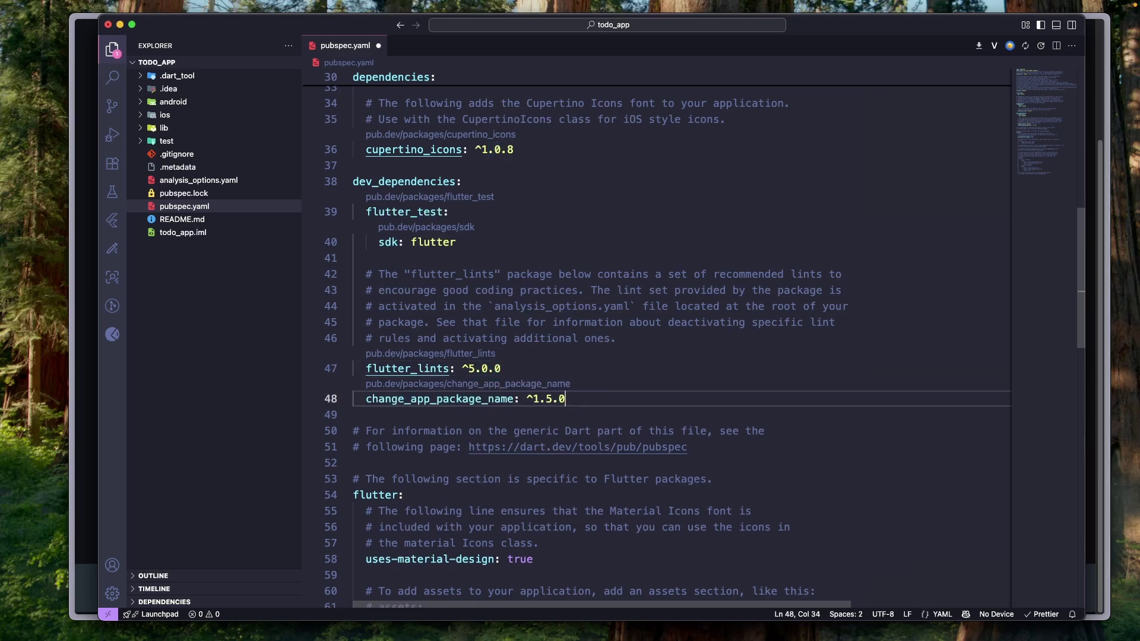
key("super+s")
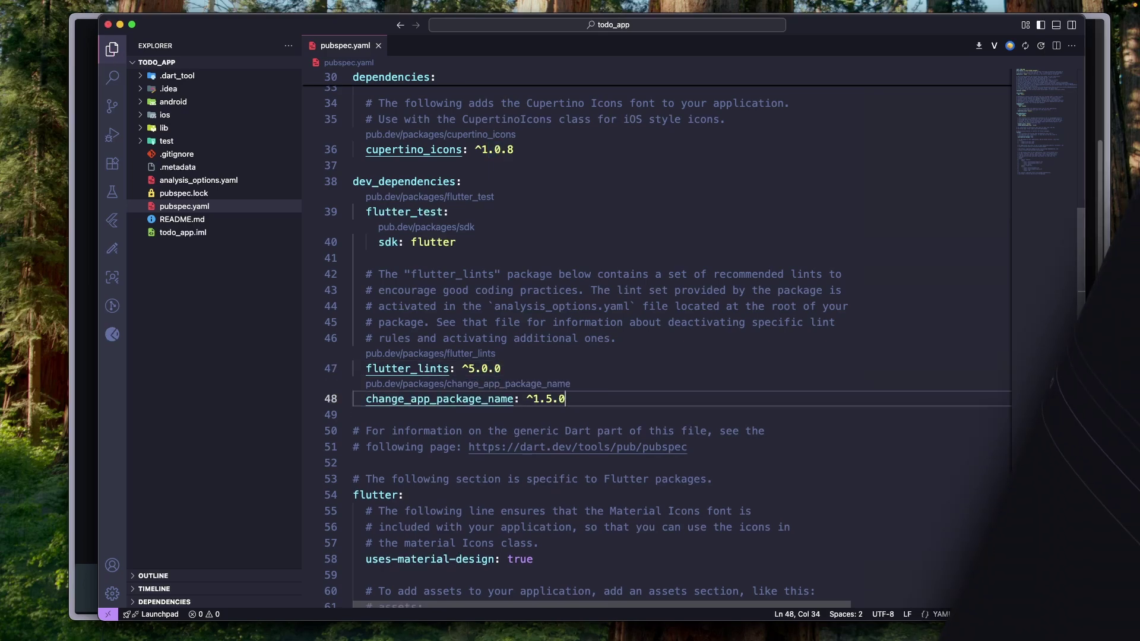
key("ctrl+grave")
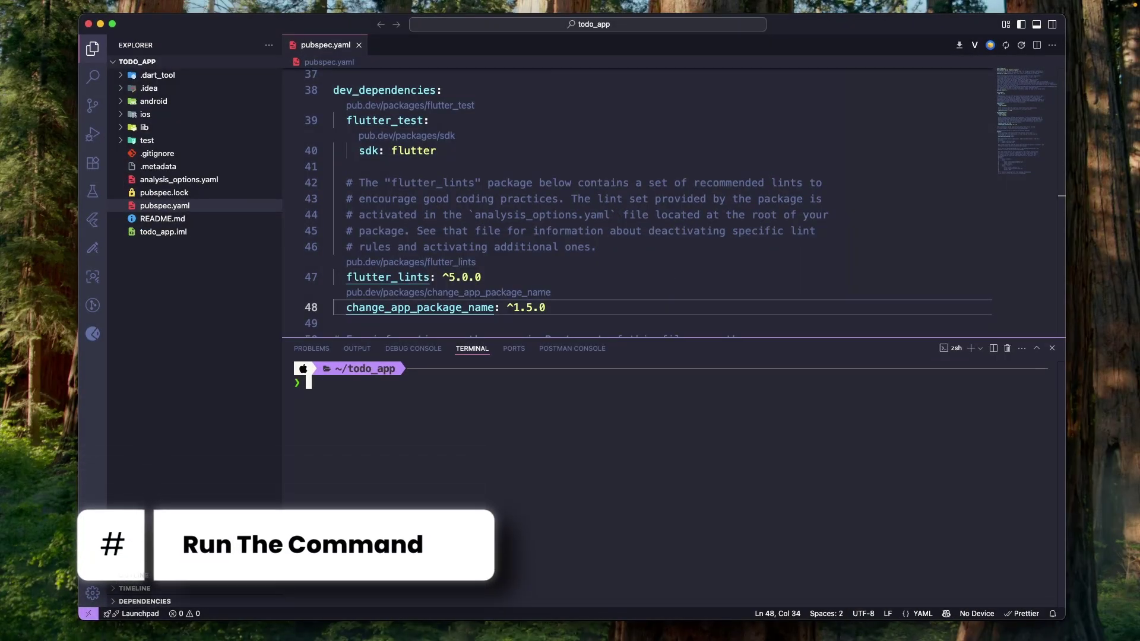
type("da")
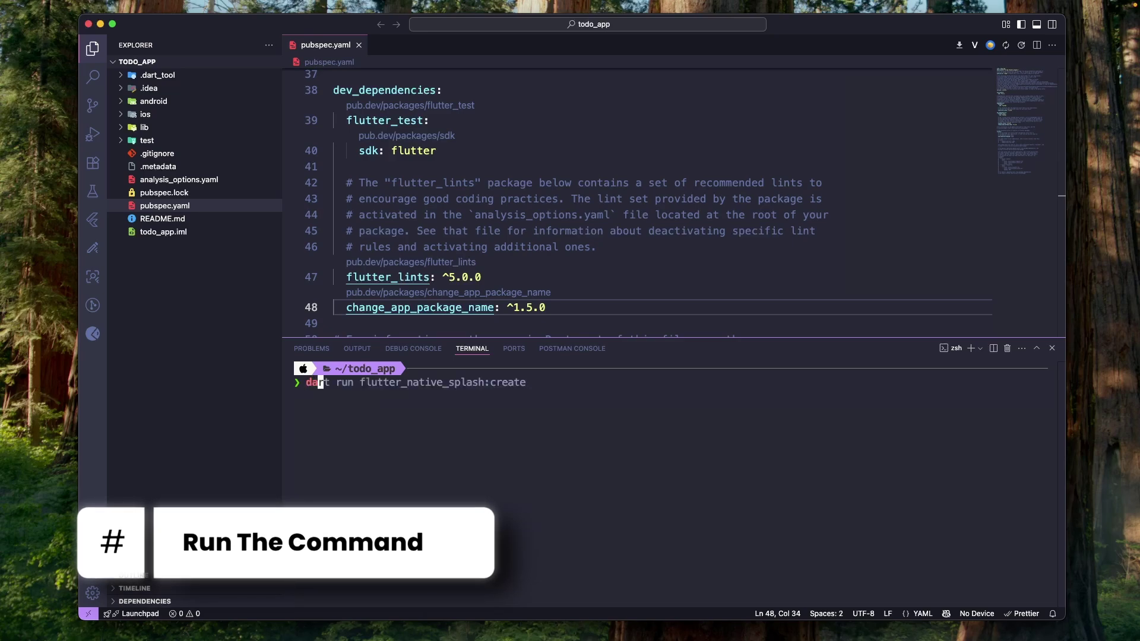
type("rt run c")
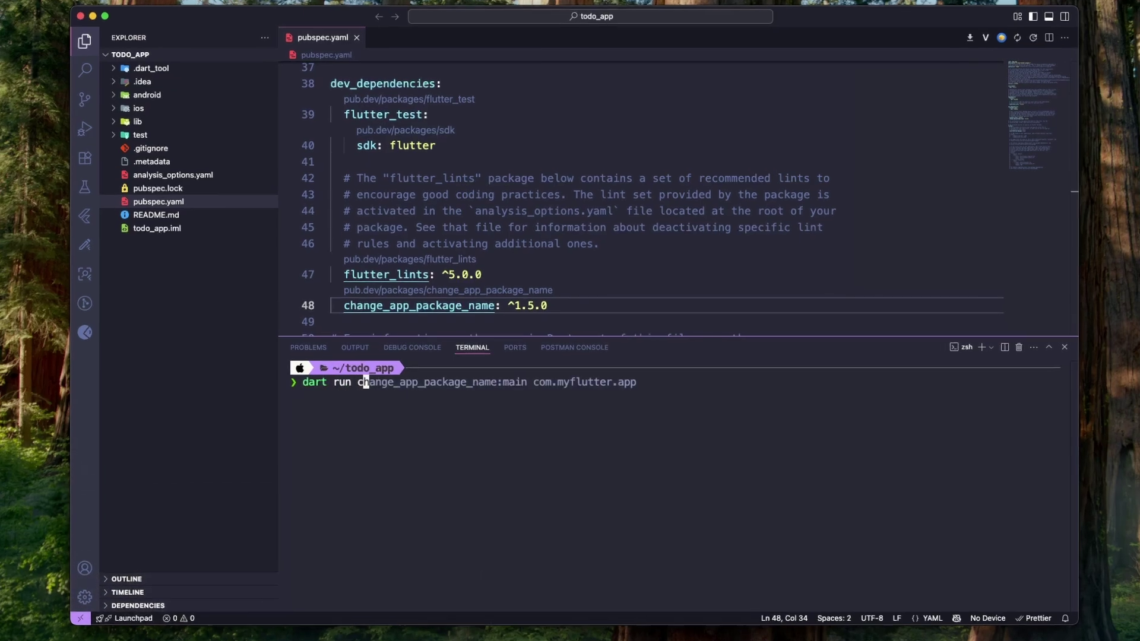
type("hang")
type("e_app_package")
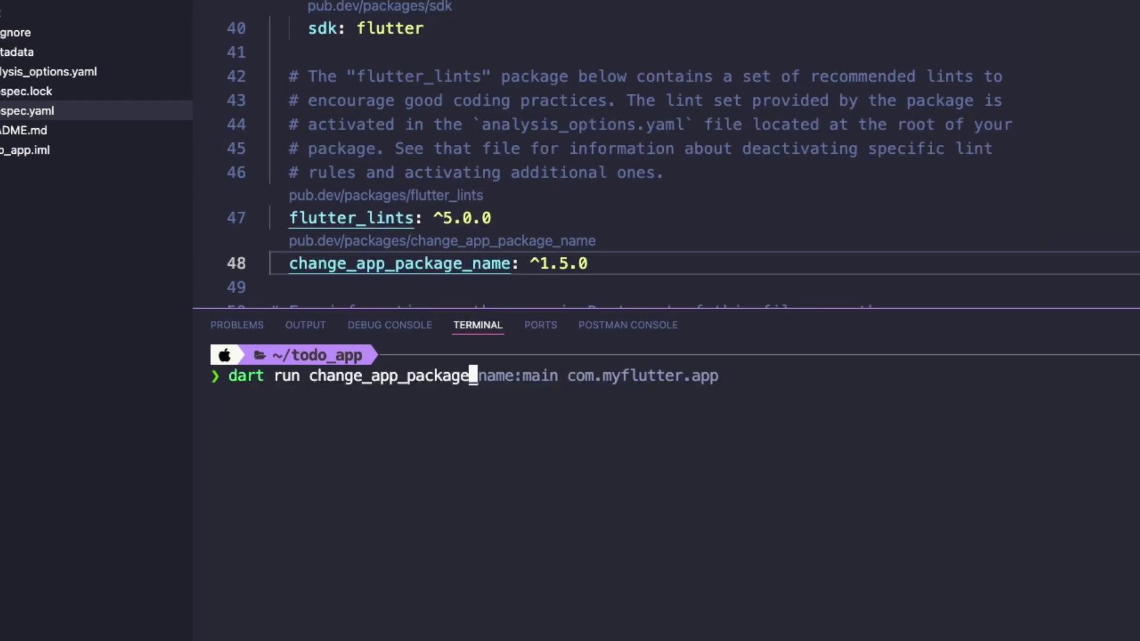
type("_name:main ")
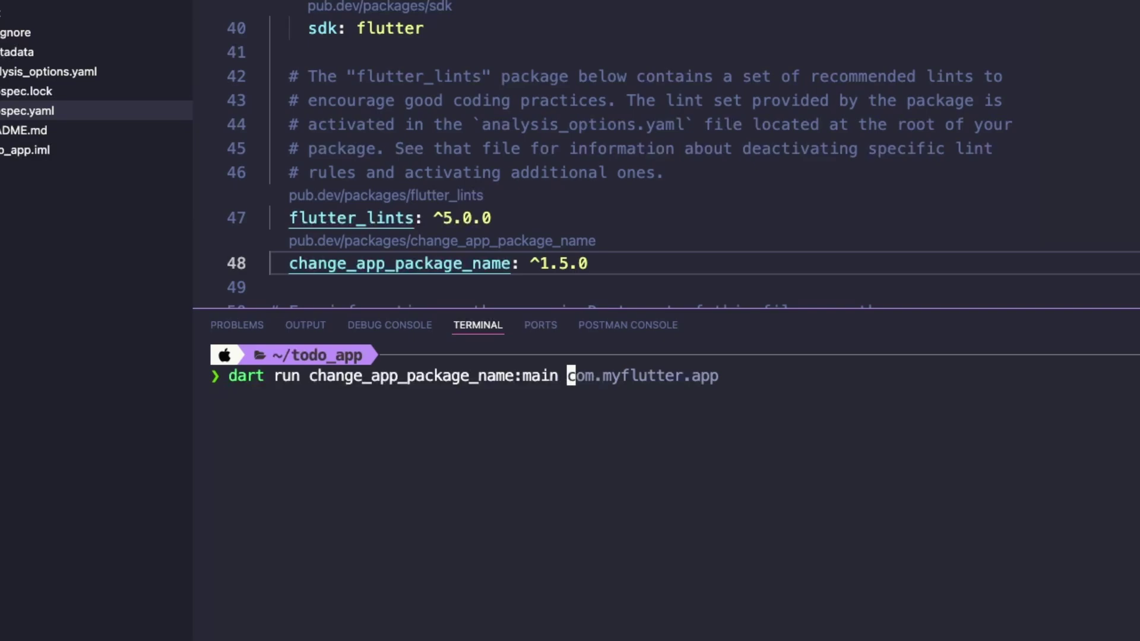
type("com.flutter.")
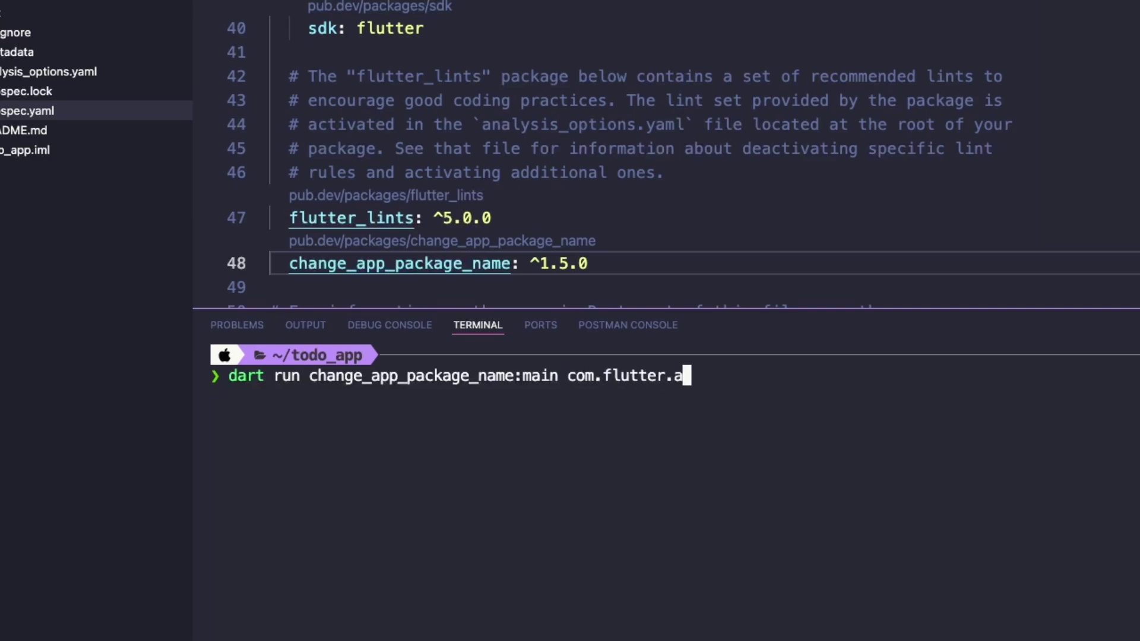
type("todoapp")
- Run 'dart run change_app_package_name:main com.flutter.todoapp' in the terminal
key("Return")
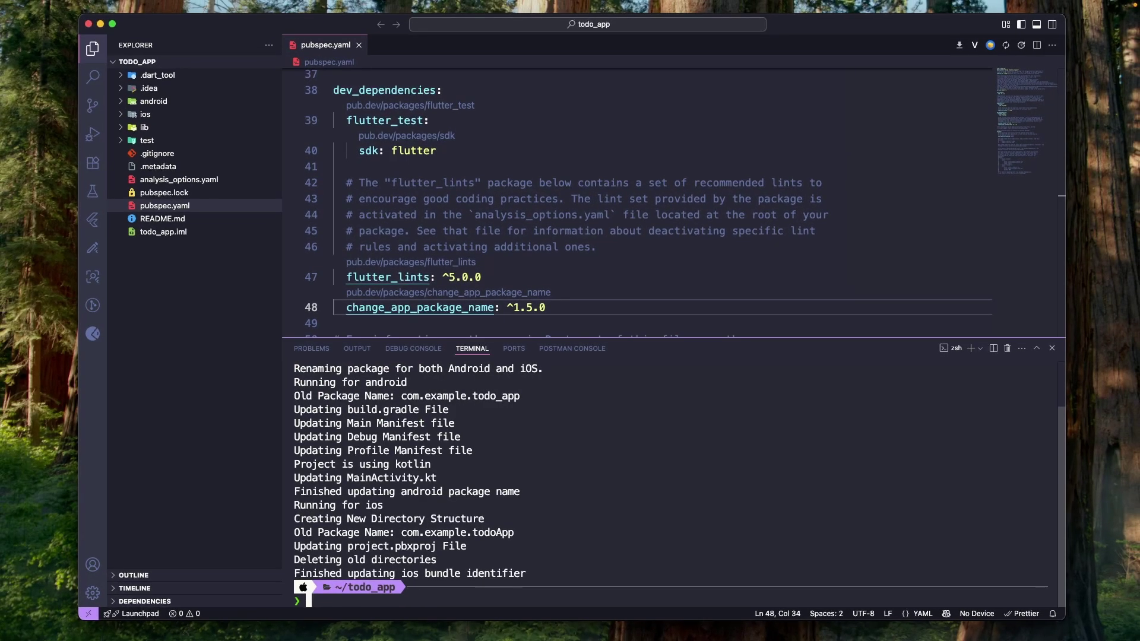
- Open the app-level build.gradle.kts under android > app to check its namespace
key("Up")
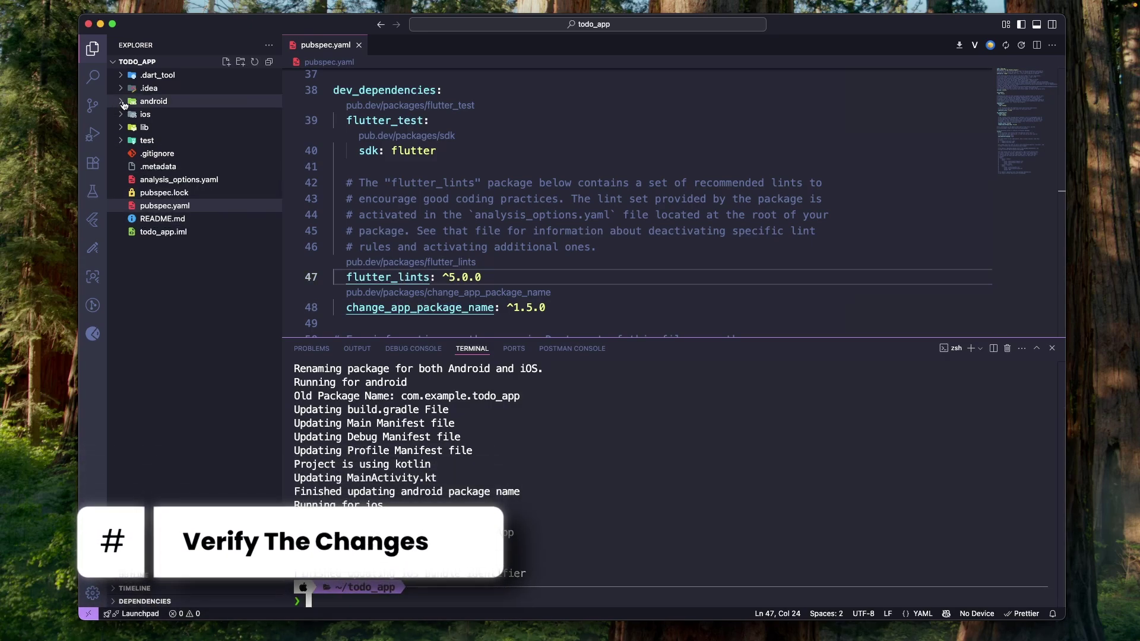
left_click(123, 104)
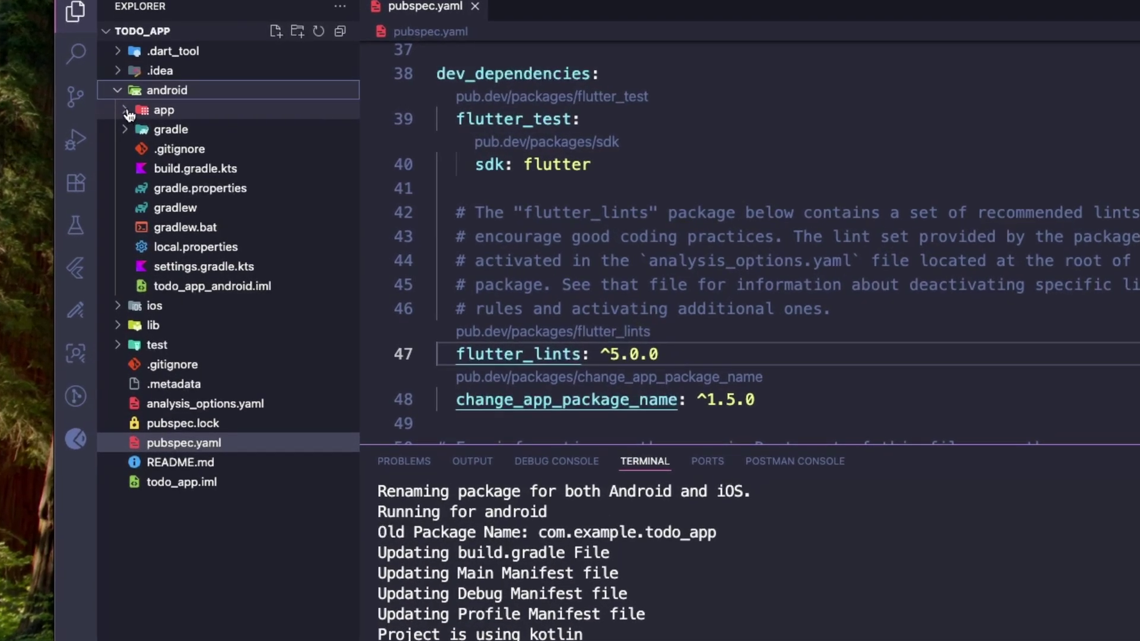
left_click(127, 115)
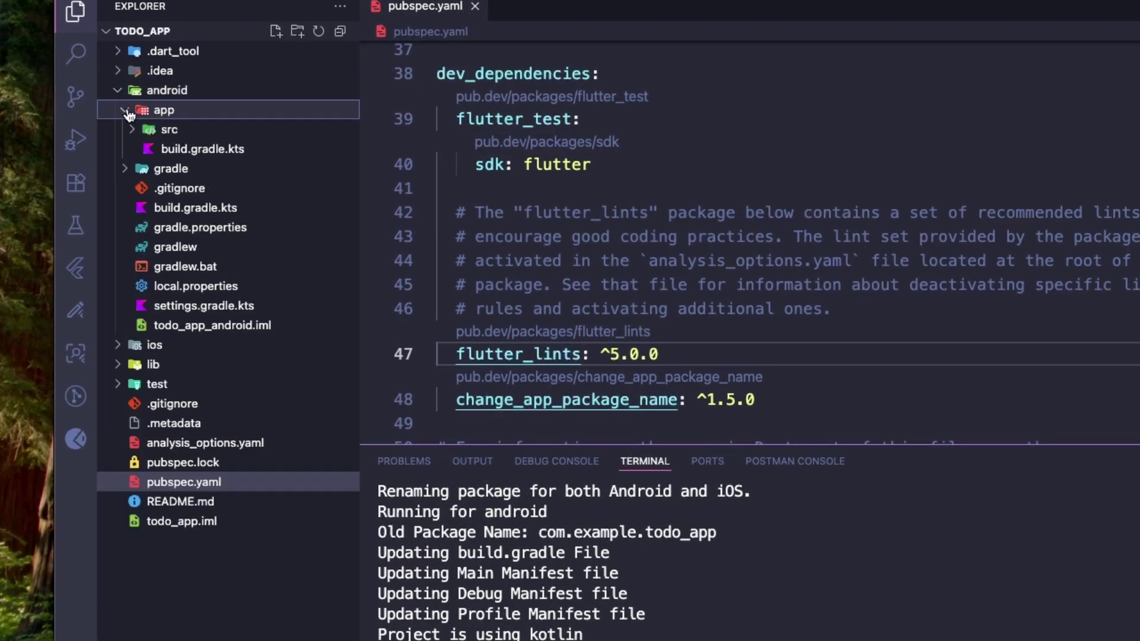
left_click(190, 154)
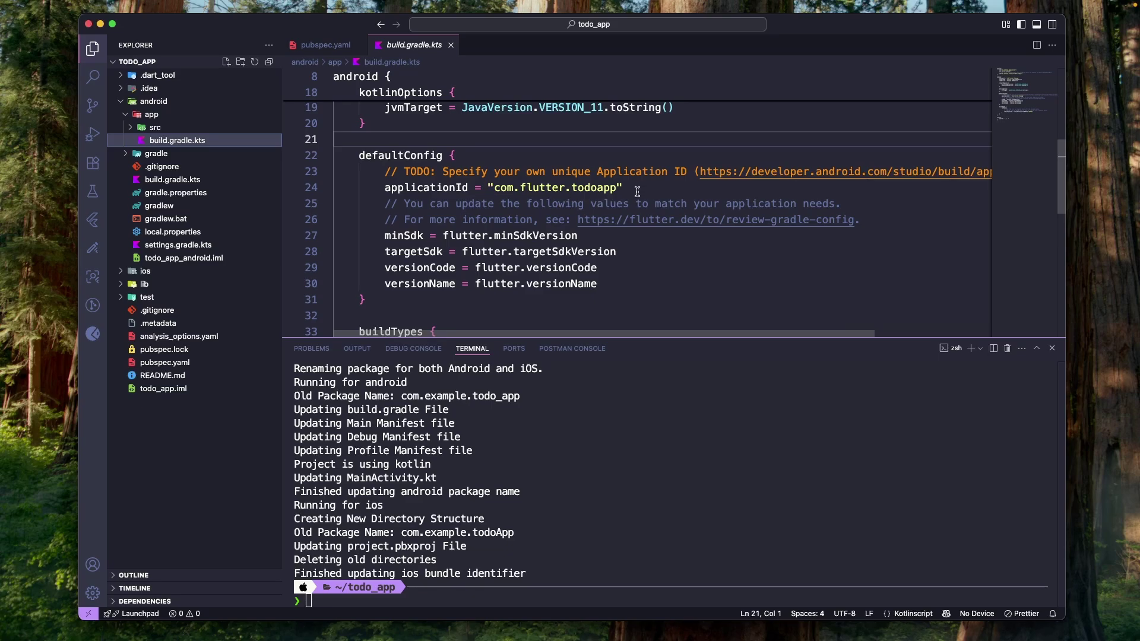
scroll(636, 191, "up", 2)
scroll(636, 189, "up", 5)
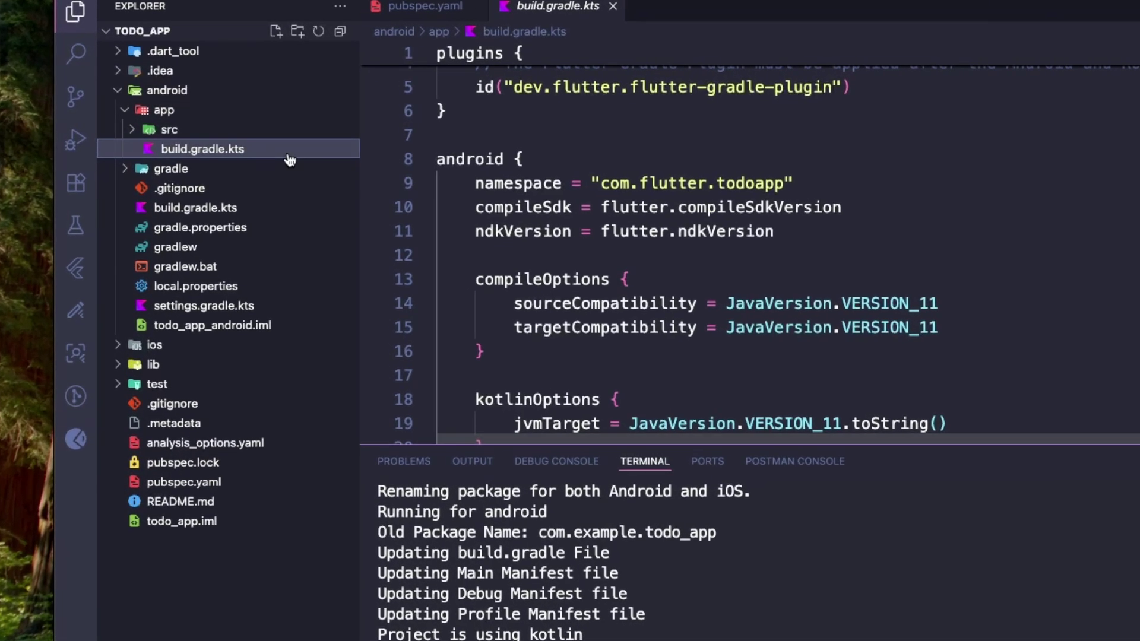
- Open MainActivity.kt under src > main > kotlin to confirm package com.flutter.todoapp
left_click(130, 130)
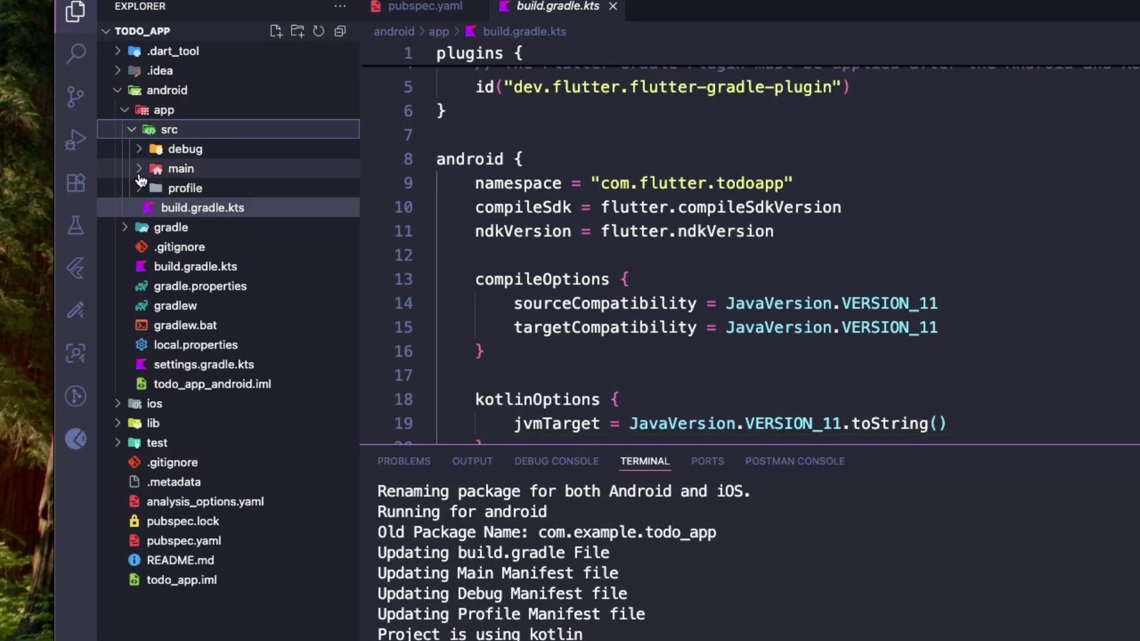
left_click(140, 168)
left_click(148, 210)
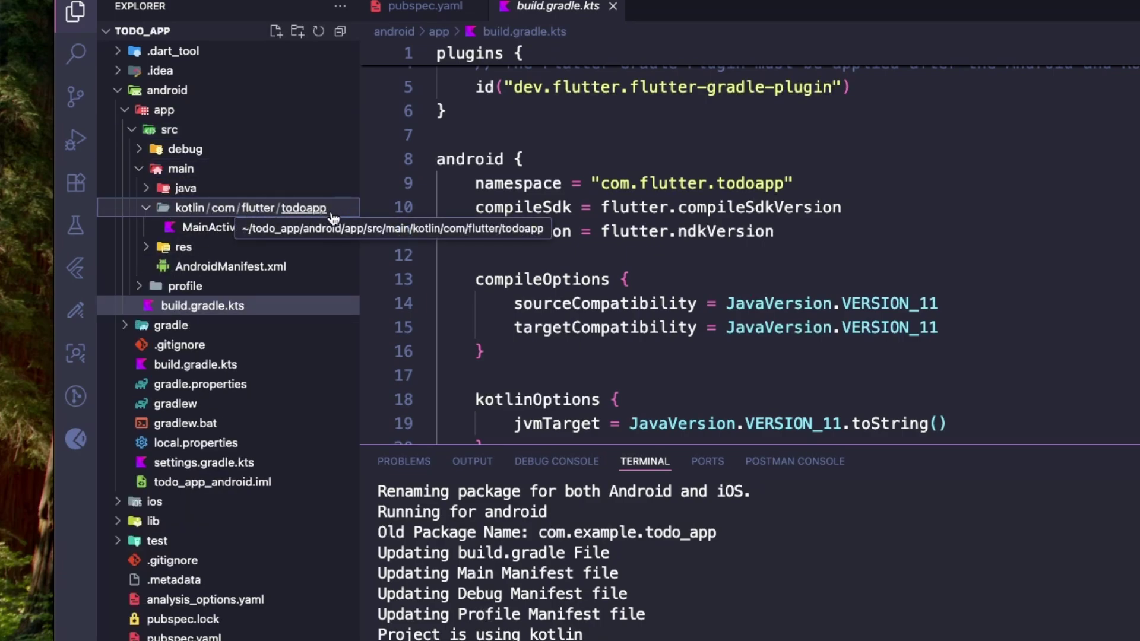
left_click(237, 233)
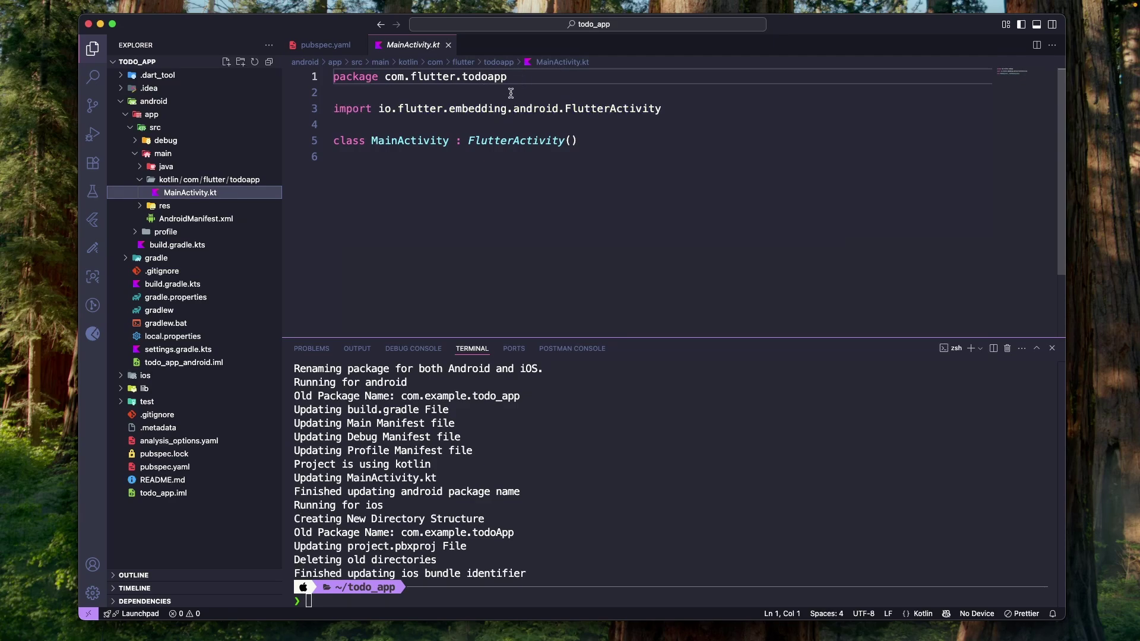
- Open the todo_app ios folder in Xcode from the Explorer context menu
right_click(145, 380)
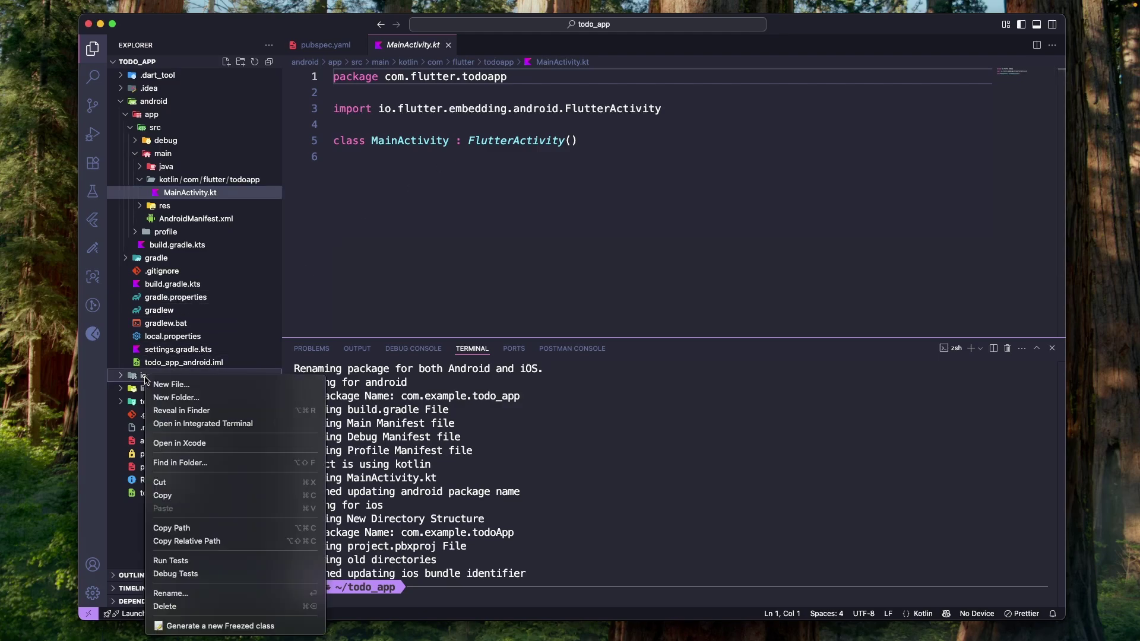
left_click(193, 446)
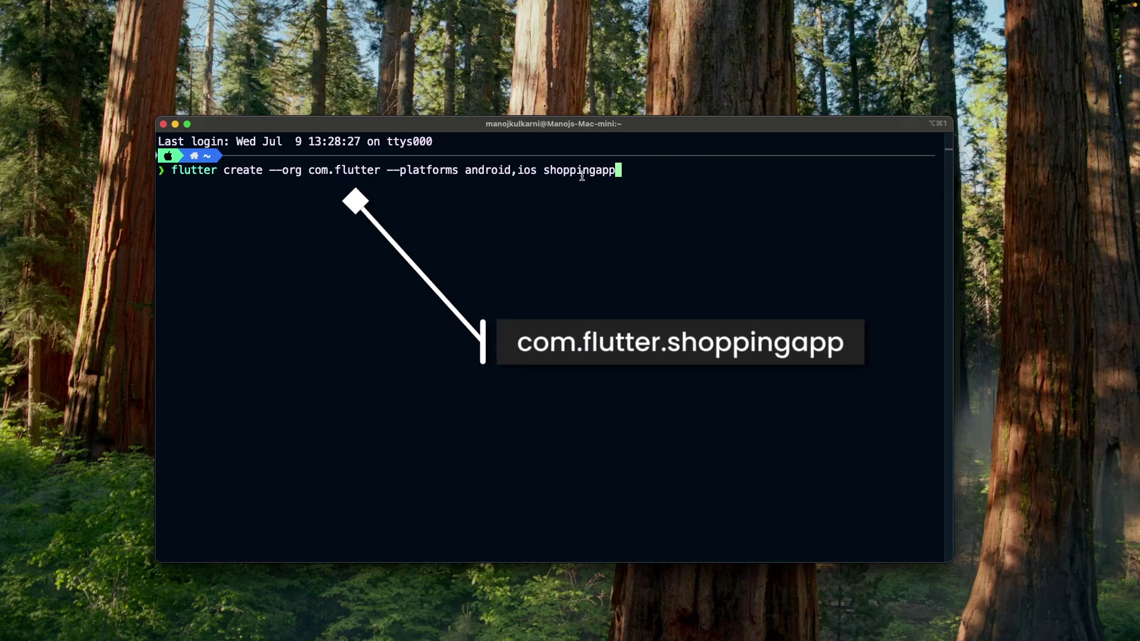
- Run 'flutter create --org com.flutter --platforms android,ios shoppingapp' in Terminal
key("Return")
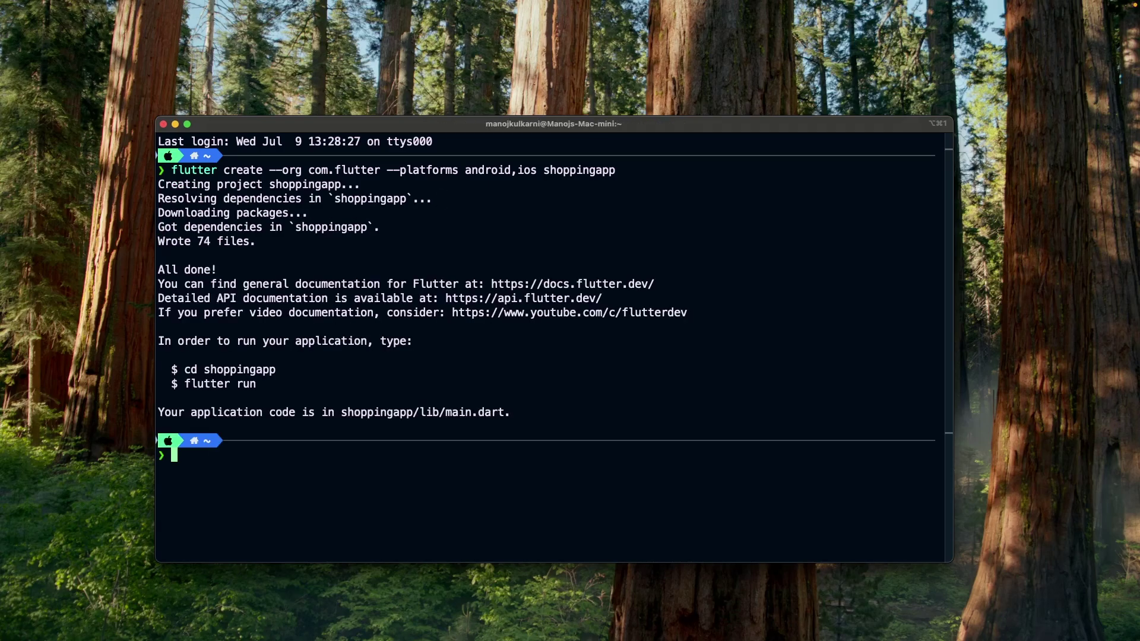